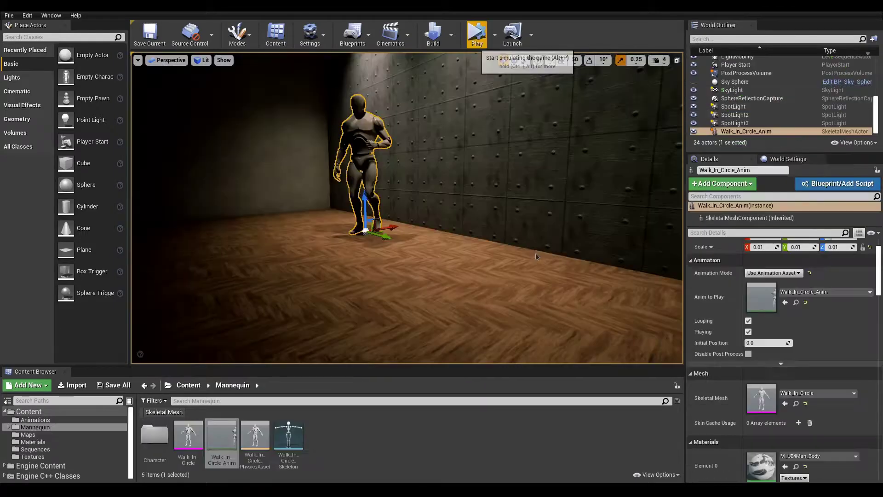
# Step: Set the rect light's source texture to AICON-Green, then return to the room level showing Lightmass actors
pyautogui.click(477, 34)
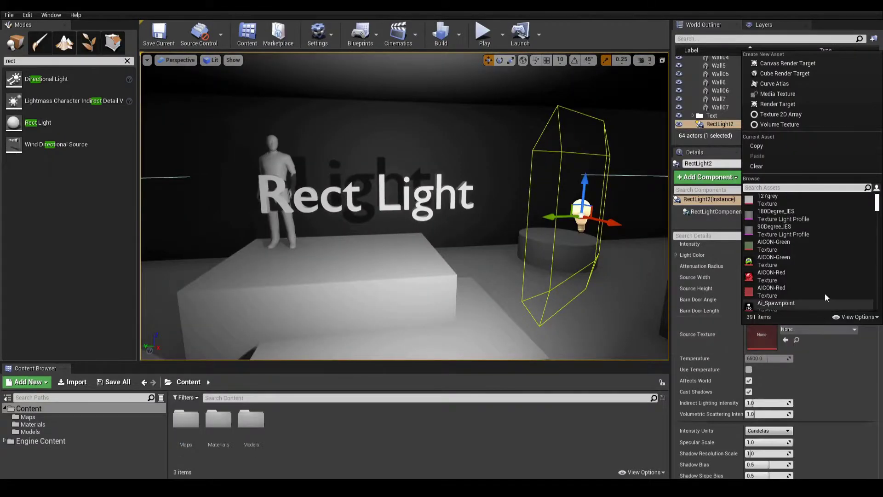
pyautogui.click(823, 250)
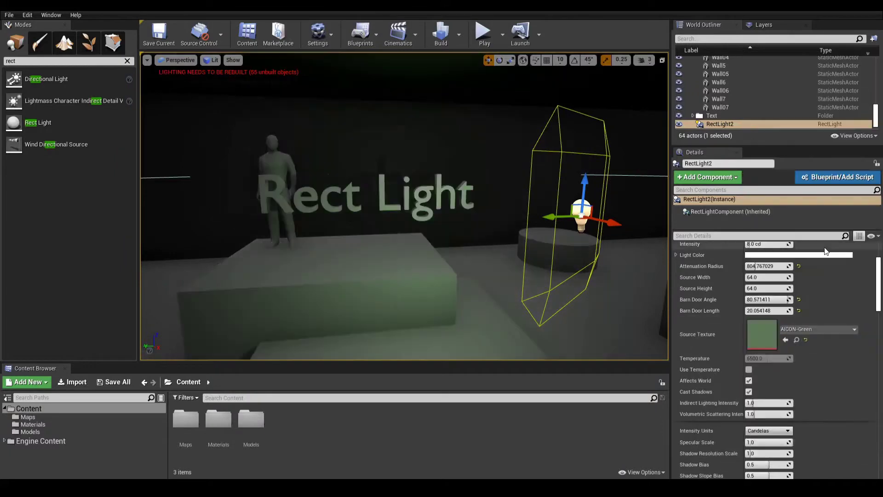
pyautogui.click(823, 328)
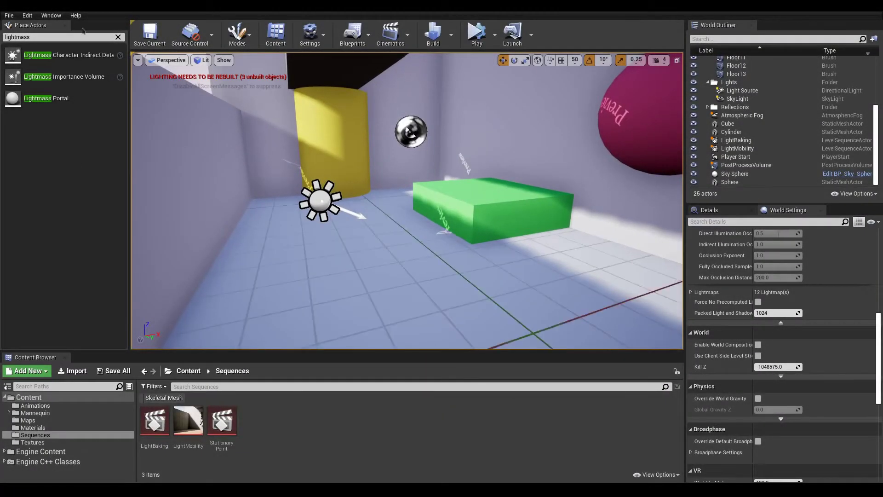
# Step: Filter Place Actors by 'lightm' and drop a Lightmass Importance Volume into the room
pyautogui.click(118, 36)
pyautogui.write('lightm')
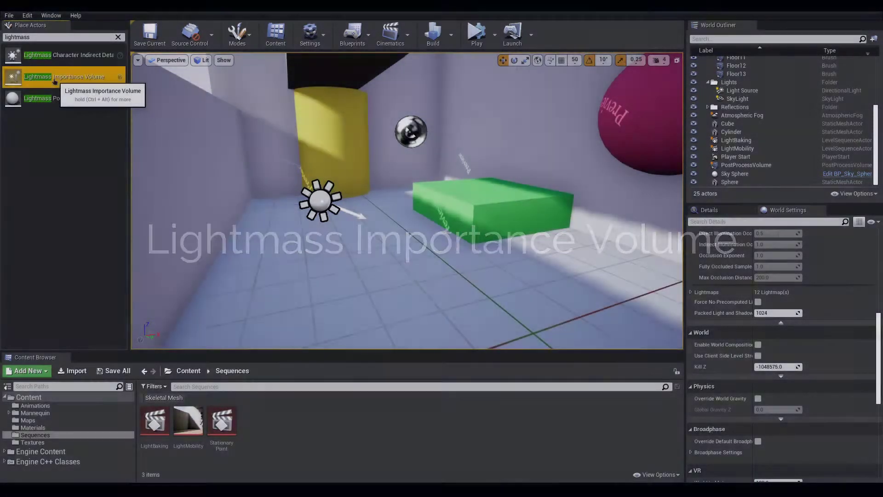
pyautogui.moveTo(54, 81); pyautogui.dragTo(223, 170)
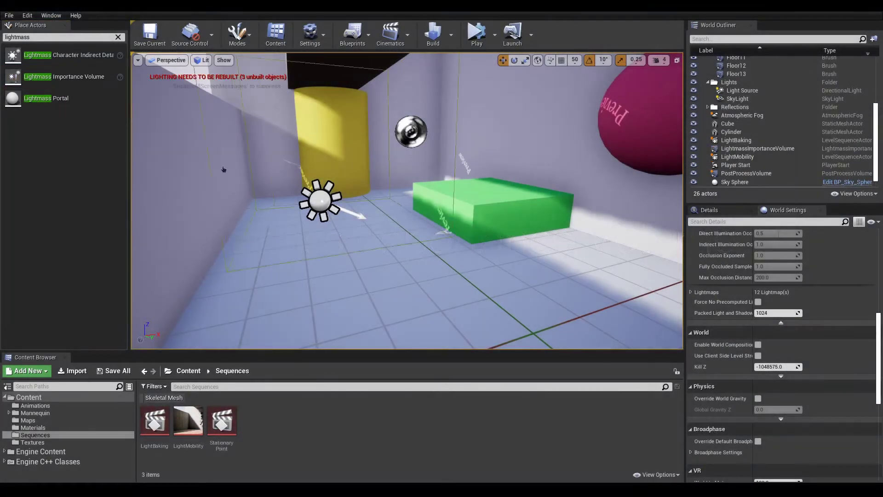
# Step: Select the importance volume, frame it, and scale it up around the whole room
pyautogui.click(400, 270)
pyautogui.moveTo(598, 256)
pyautogui.mouseDown()
pyautogui.moveTo(598, 313)
pyautogui.moveTo(594, 248)
pyautogui.mouseUp()
pyautogui.moveTo(515, 254); pyautogui.dragTo(495, 150)
pyautogui.press('r')
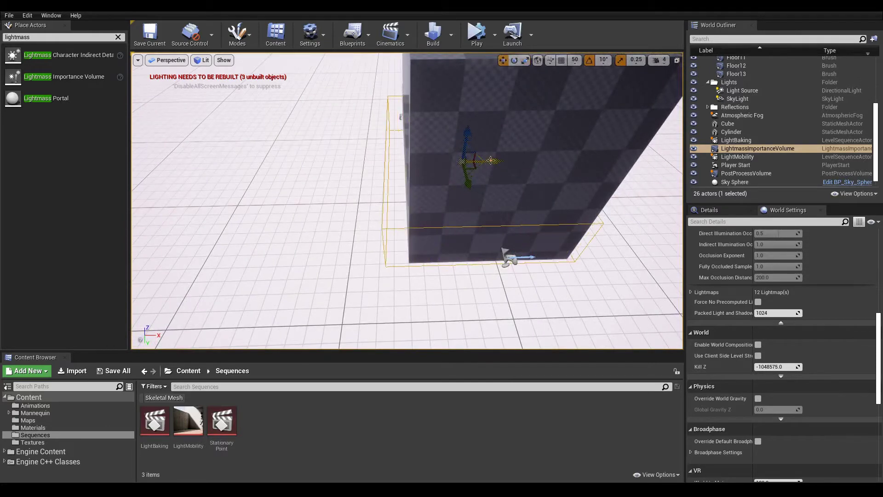
pyautogui.press('w')
pyautogui.press('f')
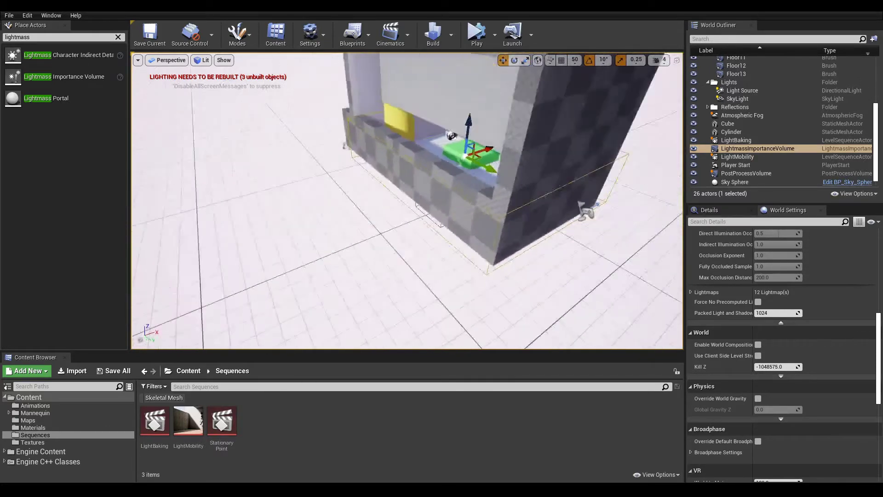
pyautogui.press('r')
pyautogui.keyDown('alt'); pyautogui.moveTo(464, 172); pyautogui.dragTo(401, 146); pyautogui.keyUp('alt')
# Step: Lower the importance volume's top face toward the room in face-editing mode, then undo the last move
pyautogui.hotkey('shift', '5')
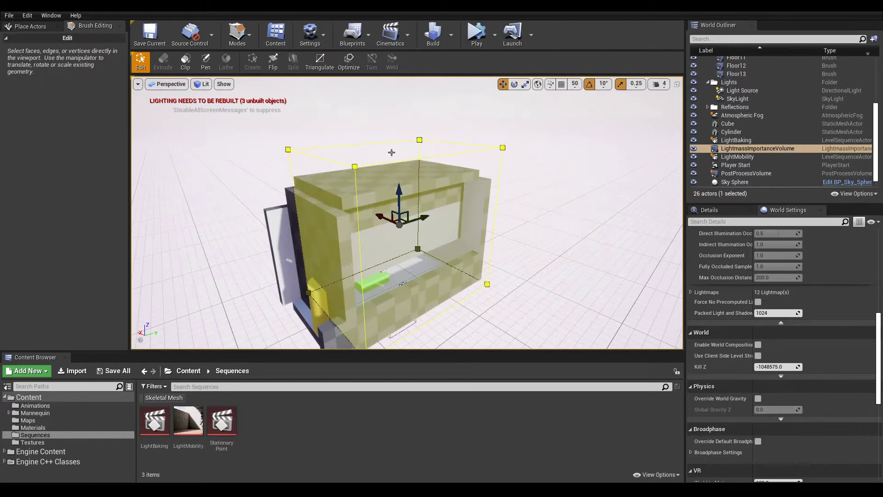
pyautogui.click(392, 153)
pyautogui.moveTo(398, 112); pyautogui.dragTo(398, 136)
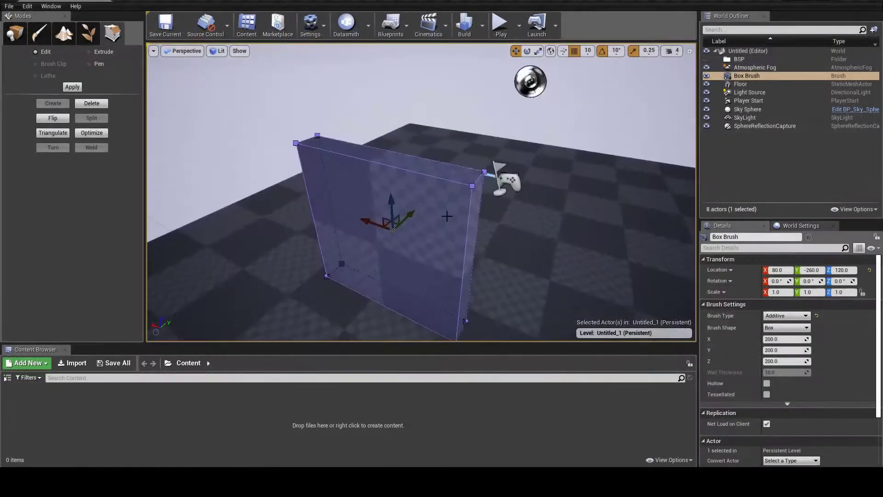
pyautogui.hotkey('ctrl', 'z')
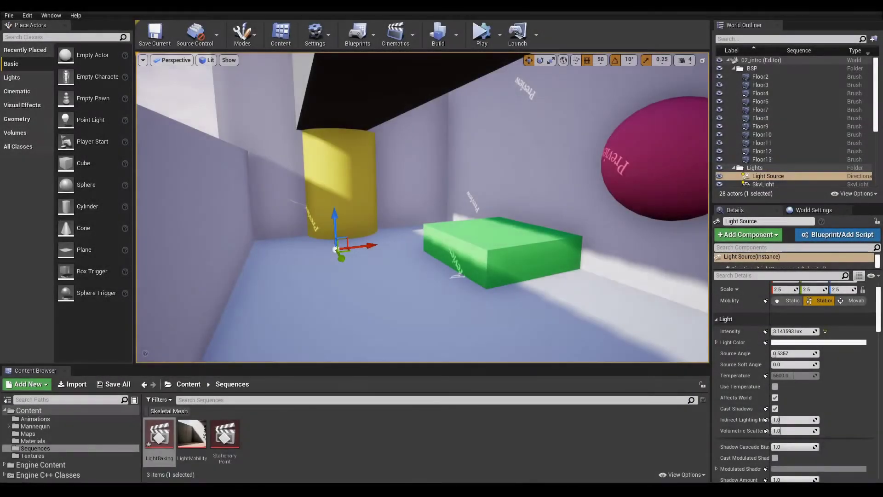
# Step: Build the level's lighting, dismiss the Message Log, and look over the baked room shadows
pyautogui.press('Left')
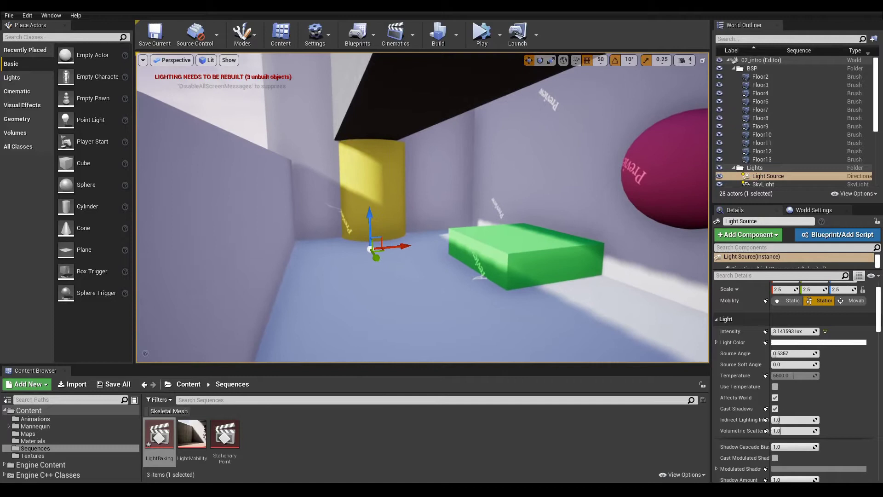
pyautogui.click(439, 35)
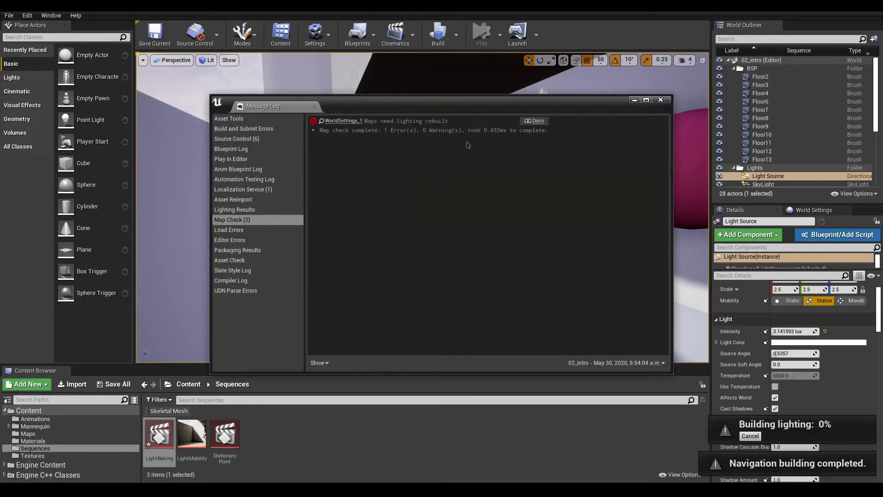
pyautogui.click(660, 100)
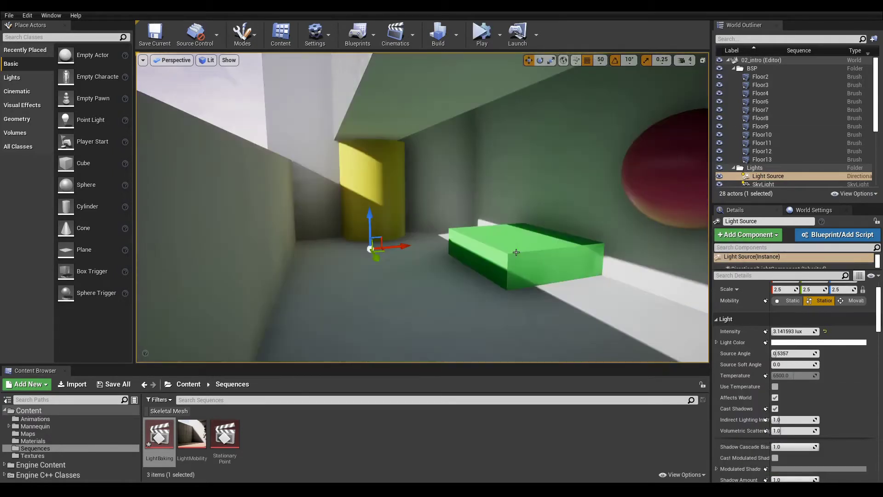
pyautogui.moveTo(516, 252); pyautogui.dragTo(513, 278)
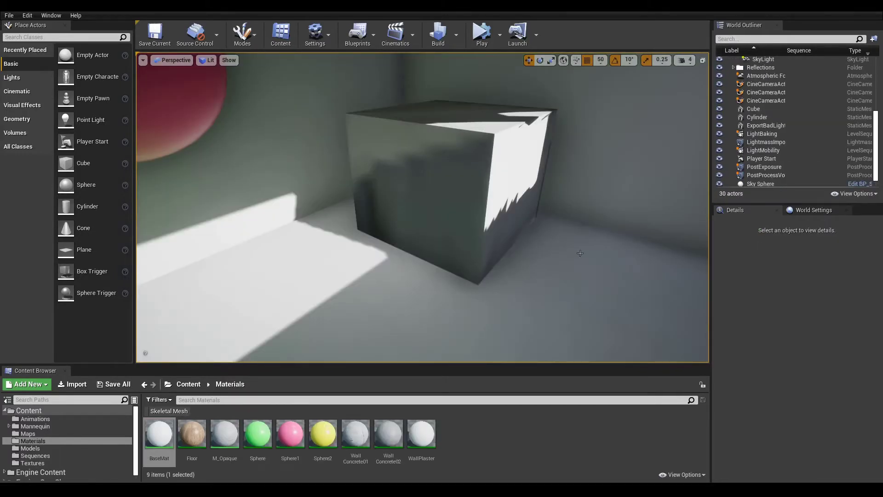
pyautogui.moveTo(580, 253); pyautogui.dragTo(607, 246)
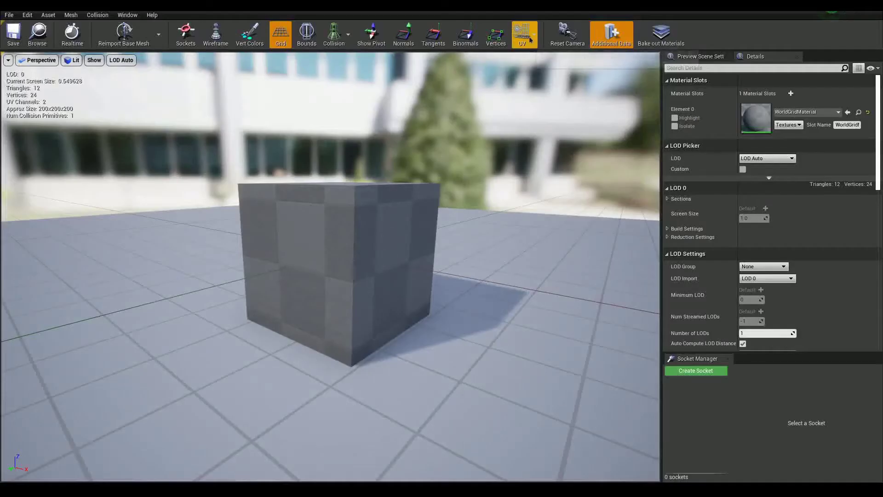
# Step: Display the cube's lightmap UV Channel 1 layout, then return to the room view near the green box
pyautogui.click(530, 40)
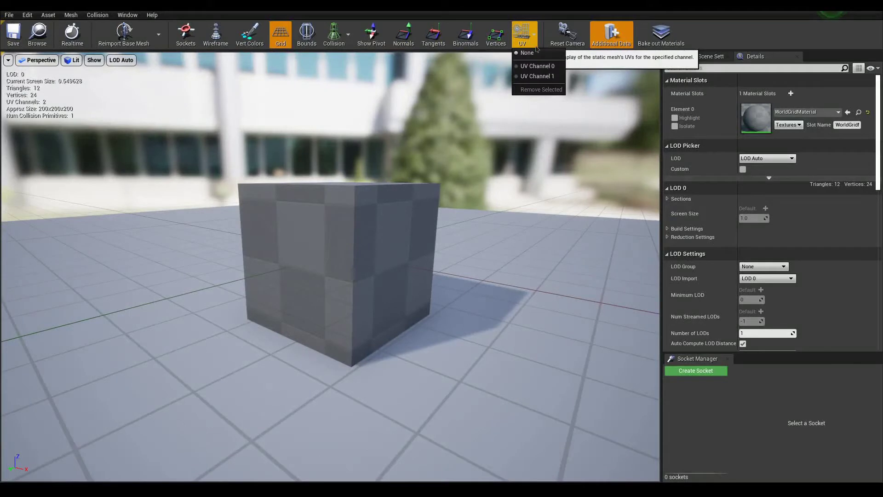
pyautogui.click(540, 77)
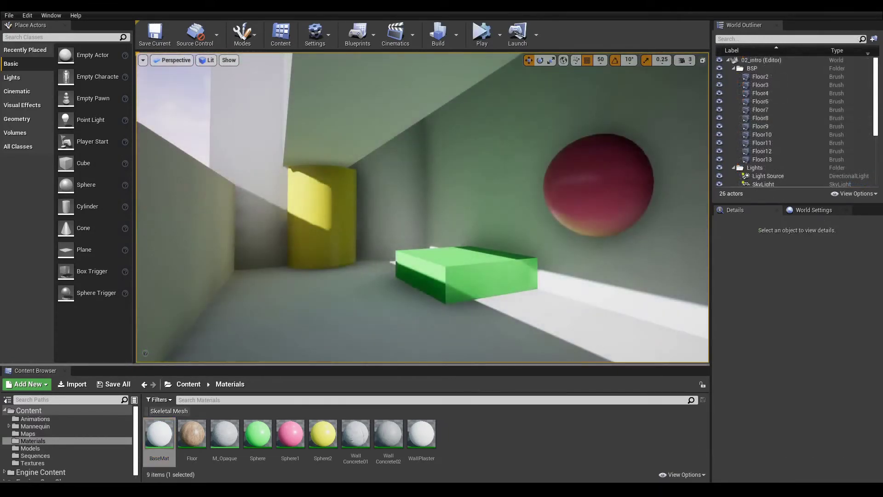
pyautogui.moveTo(599, 350); pyautogui.dragTo(600, 350, button='right')
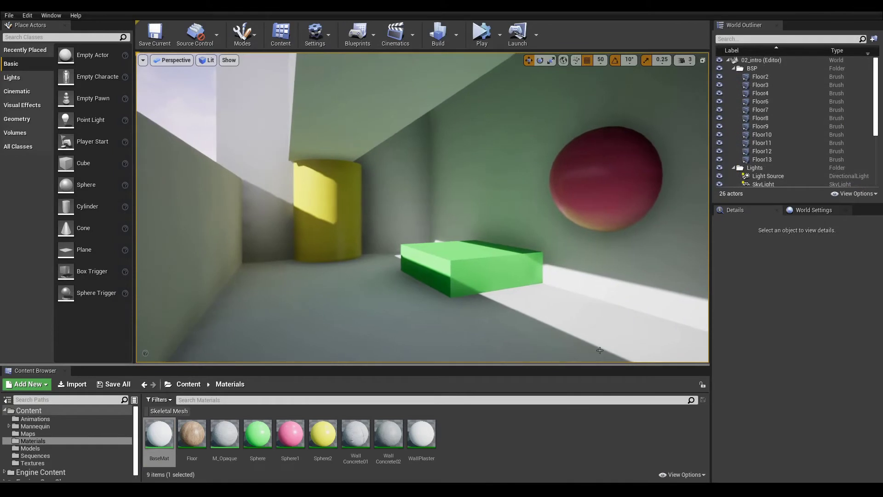
# Step: Bring up the Build menu's Lighting Quality options to pick a higher quality level
pyautogui.click(455, 37)
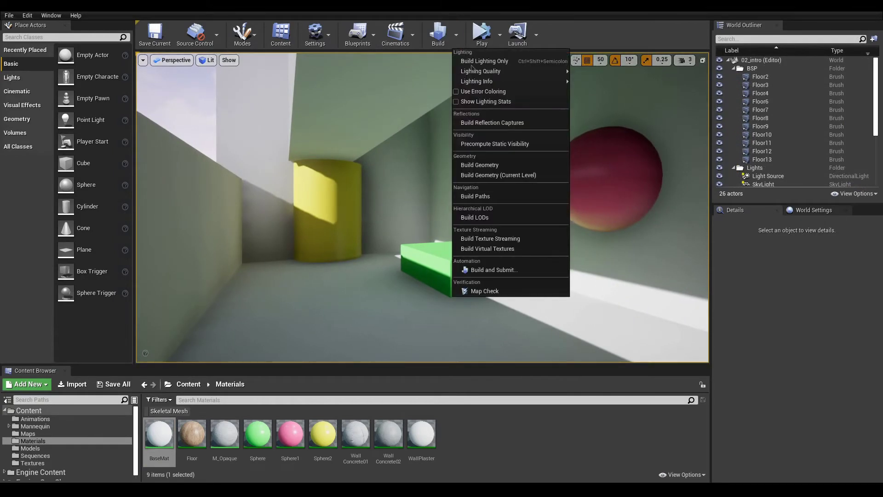
pyautogui.moveTo(475, 73)
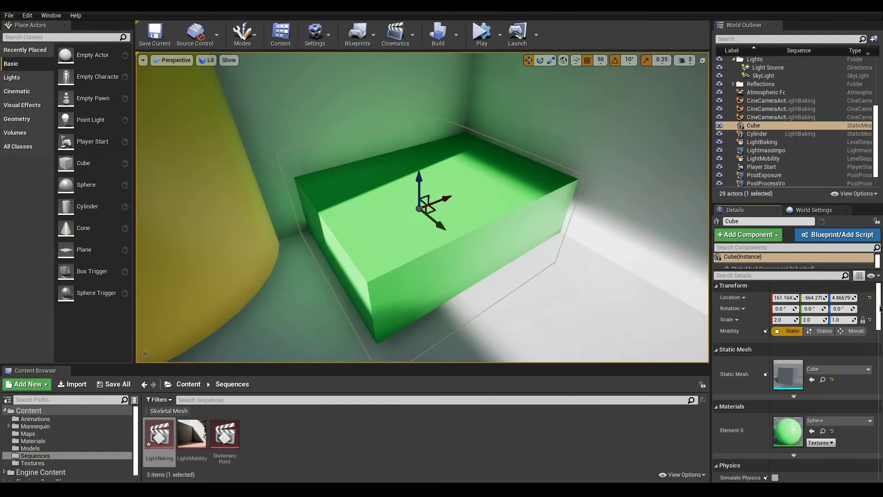
# Step: Override the green cube's lightmap resolution to 128, rebuild lighting, then select the cube and Floor3
pyautogui.moveTo(880, 309); pyautogui.dragTo(881, 369)
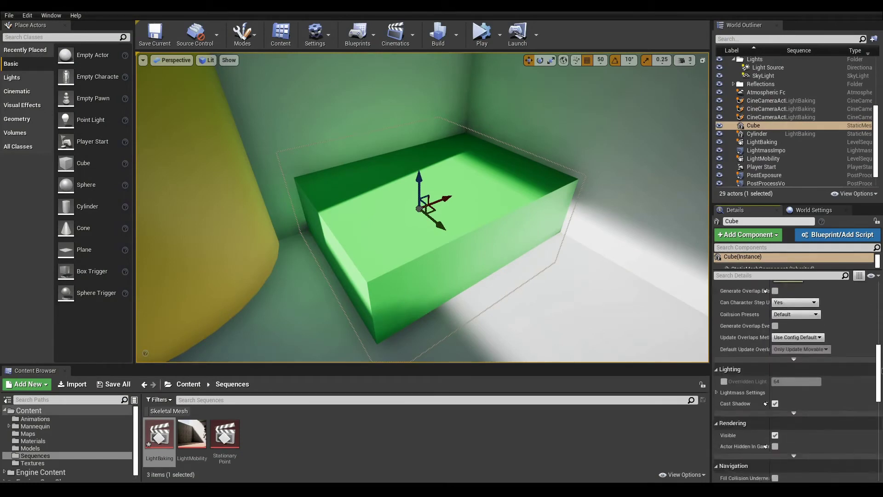
pyautogui.scroll(-5, 781, 342)
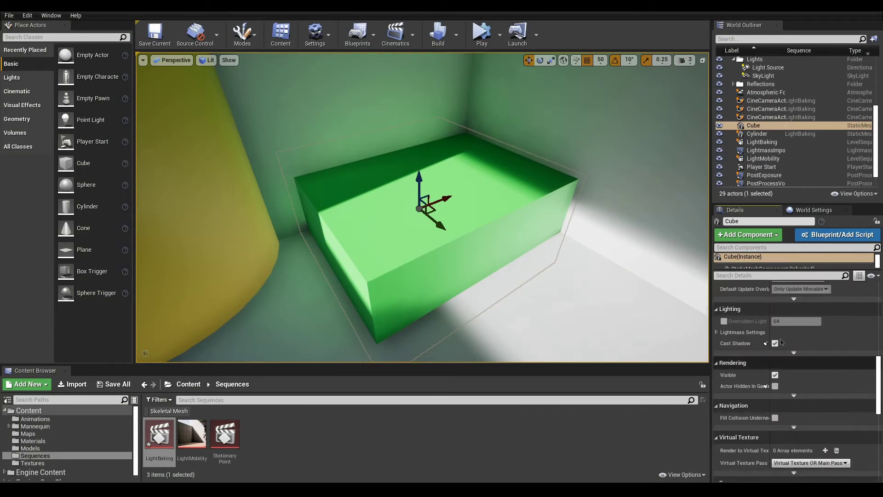
pyautogui.click(724, 321)
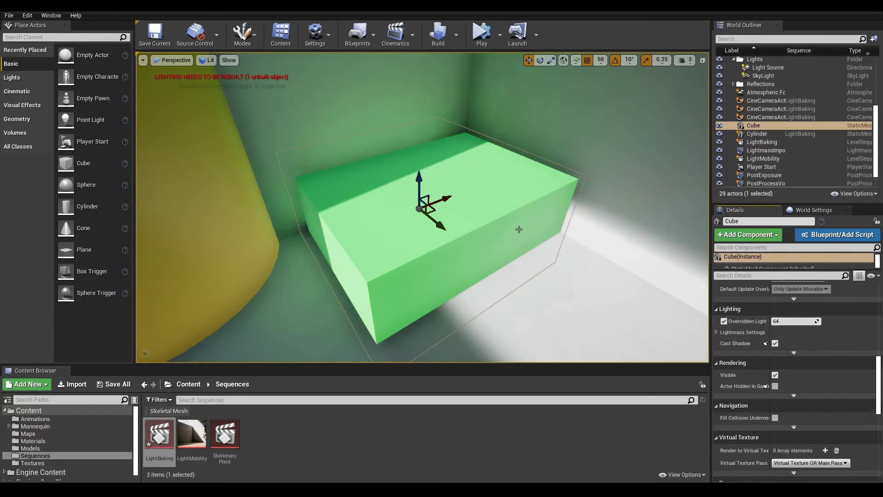
pyautogui.hotkey('ctrl', 'shift', ';')
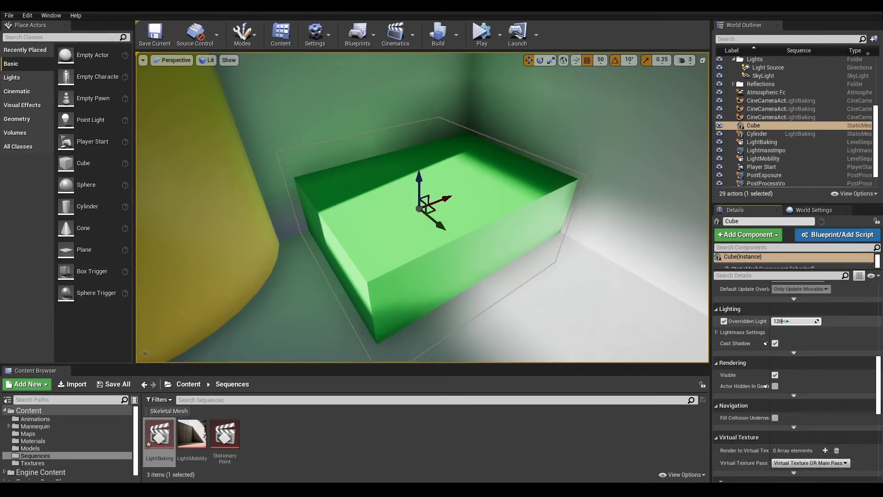
pyautogui.press('Return')
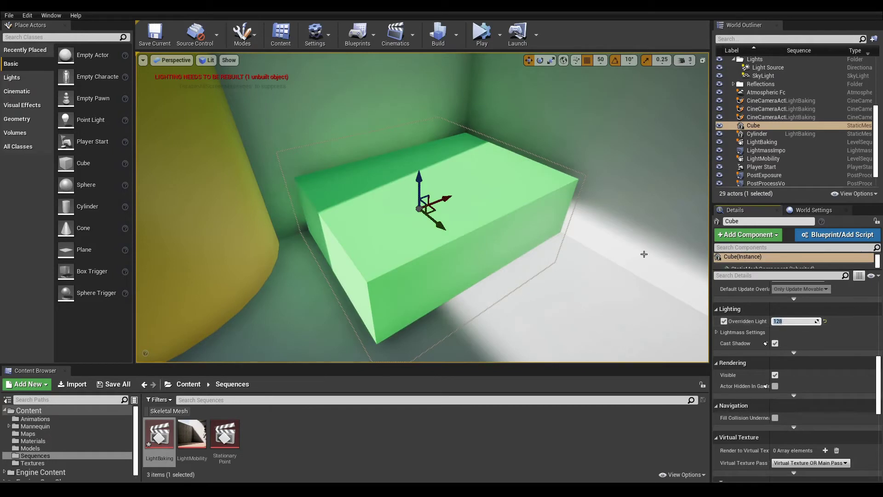
pyautogui.hotkey('ctrl', 'shift', ';')
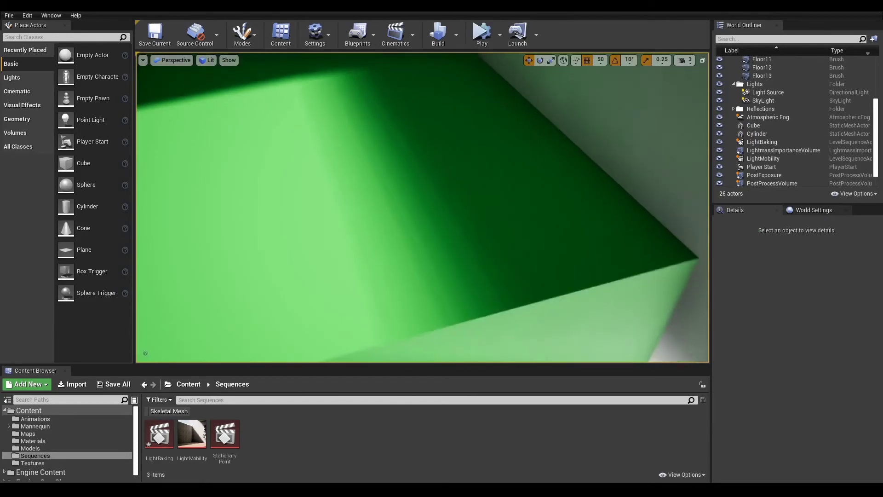
pyautogui.click(585, 231)
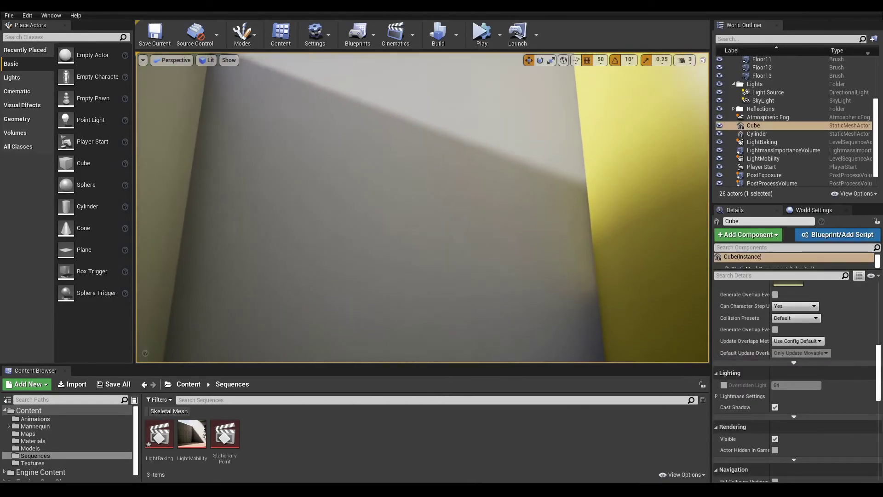
pyautogui.click(760, 84)
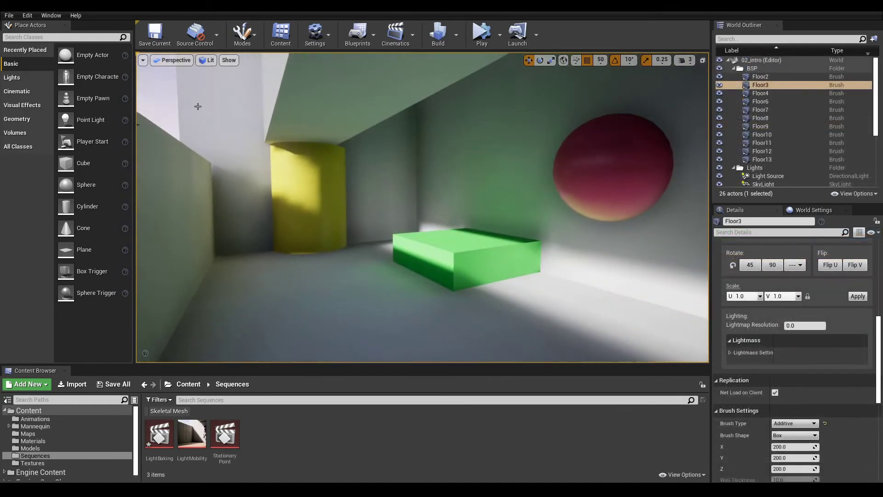
pyautogui.click(208, 62)
pyautogui.moveTo(240, 163)
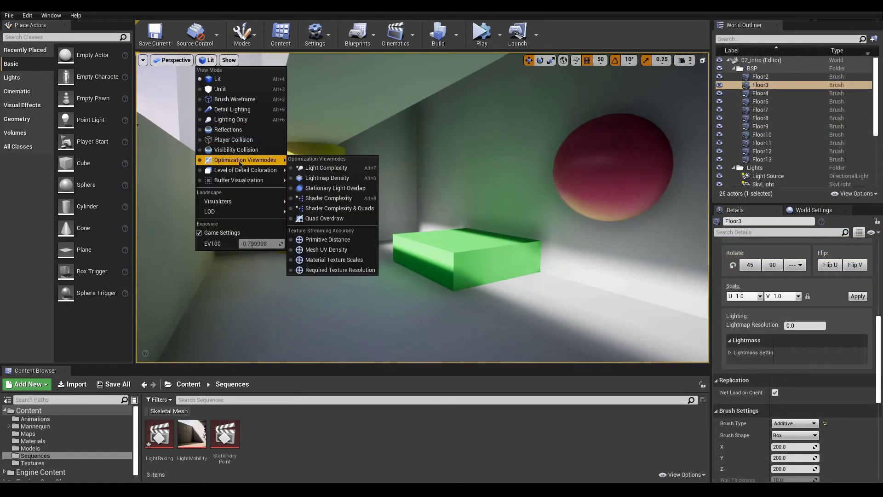
pyautogui.click(322, 178)
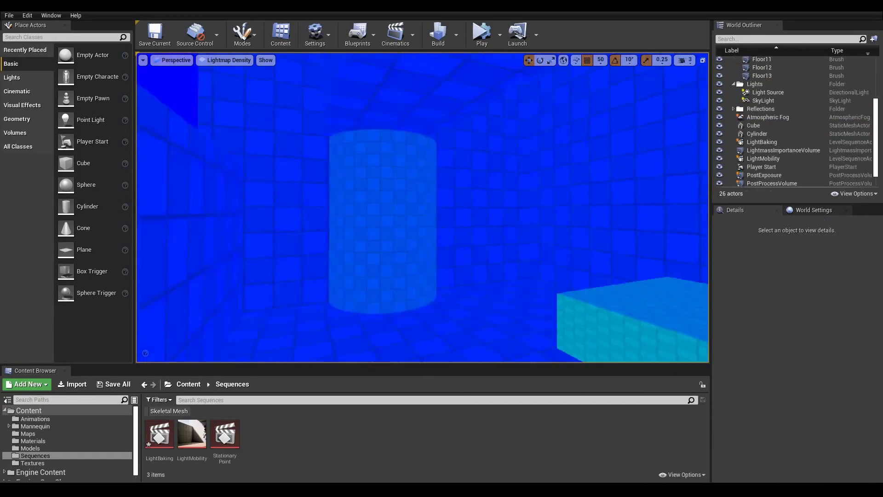
pyautogui.click(363, 193)
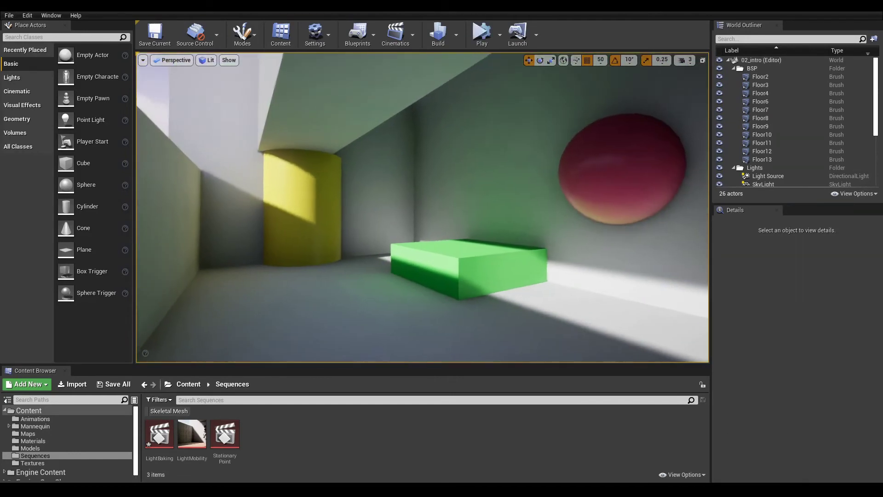
# Step: Open World Settings and scroll to its Lightmass section to enable Use Ambient Occlusion
pyautogui.click(325, 41)
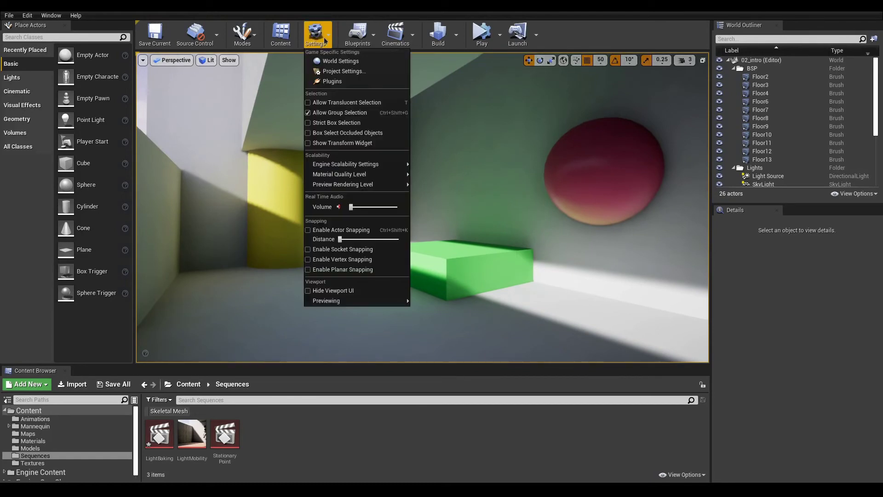
pyautogui.click(341, 62)
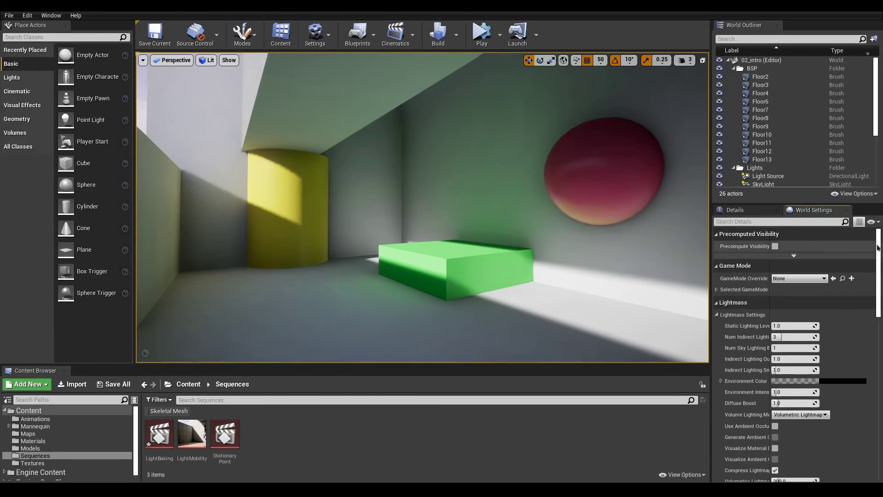
pyautogui.moveTo(878, 248); pyautogui.dragTo(882, 281)
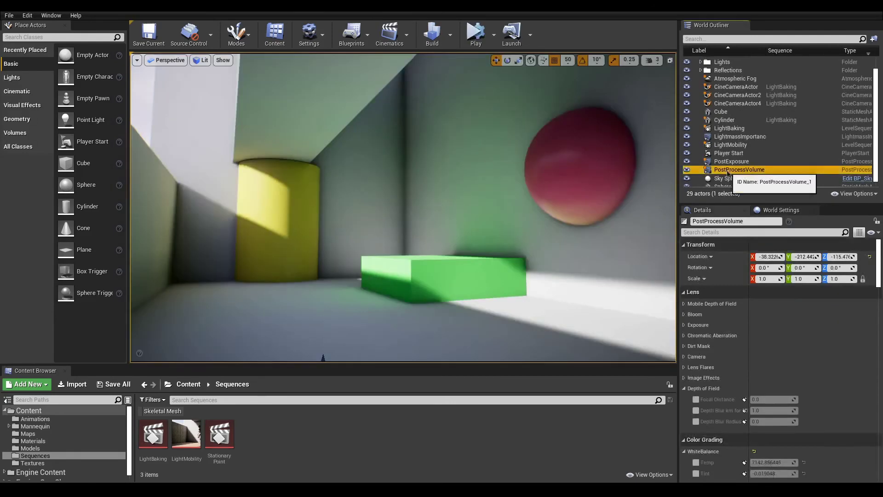
# Step: Rotate the directional Light Source in the viewport to change the room's shadow direction
pyautogui.scroll(-10, 782, 354)
pyautogui.moveTo(773, 343); pyautogui.dragTo(758, 343)
pyautogui.scroll(-5, 758, 343)
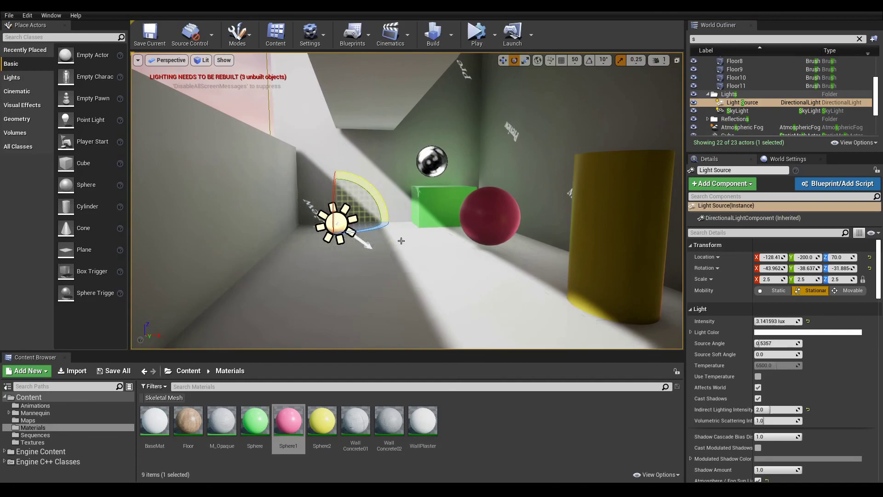
pyautogui.moveTo(378, 205)
pyautogui.mouseDown(button='right')
pyautogui.moveTo(400, 216)
pyautogui.moveTo(378, 206)
pyautogui.mouseUp(button='right')
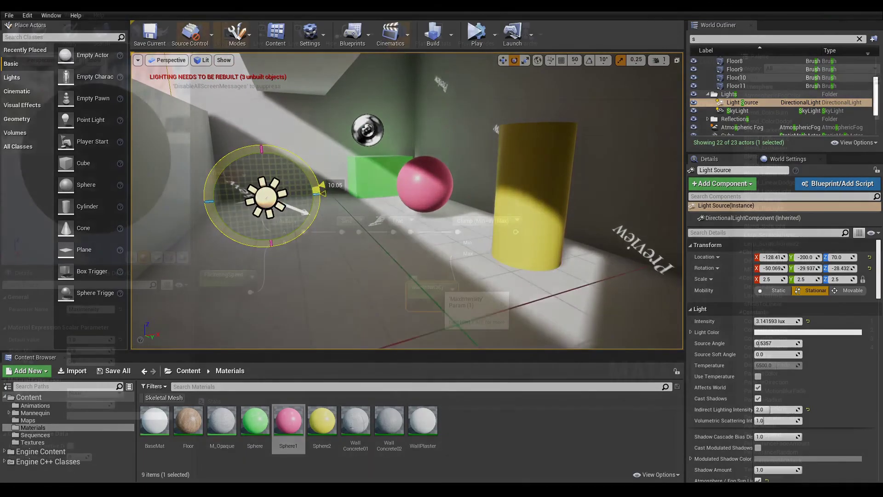